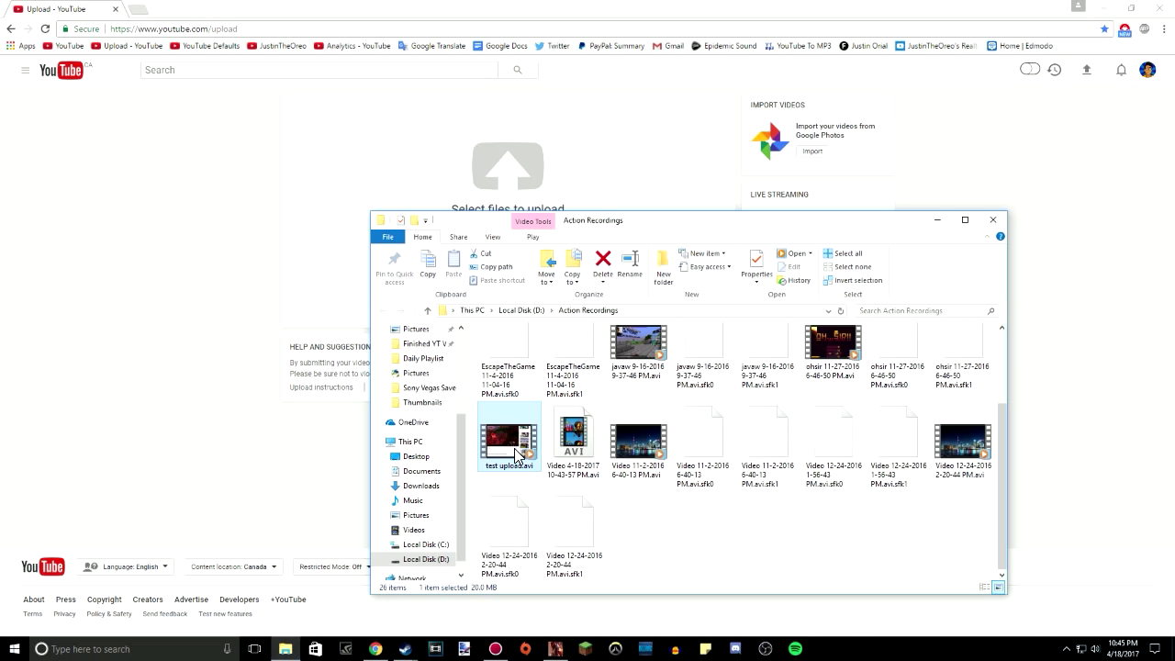
# Step: Open Local Disk (D:) > Action Recordings and select test upload.avi in File Explorer
pyautogui.click(470, 309)
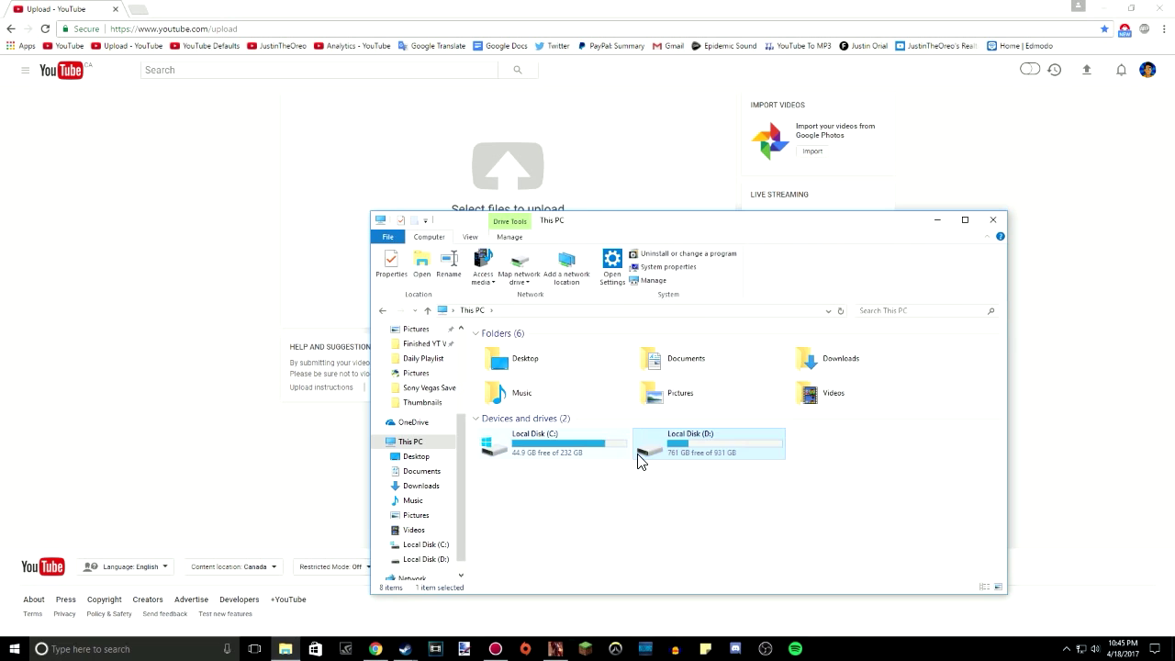
pyautogui.doubleClick(532, 441)
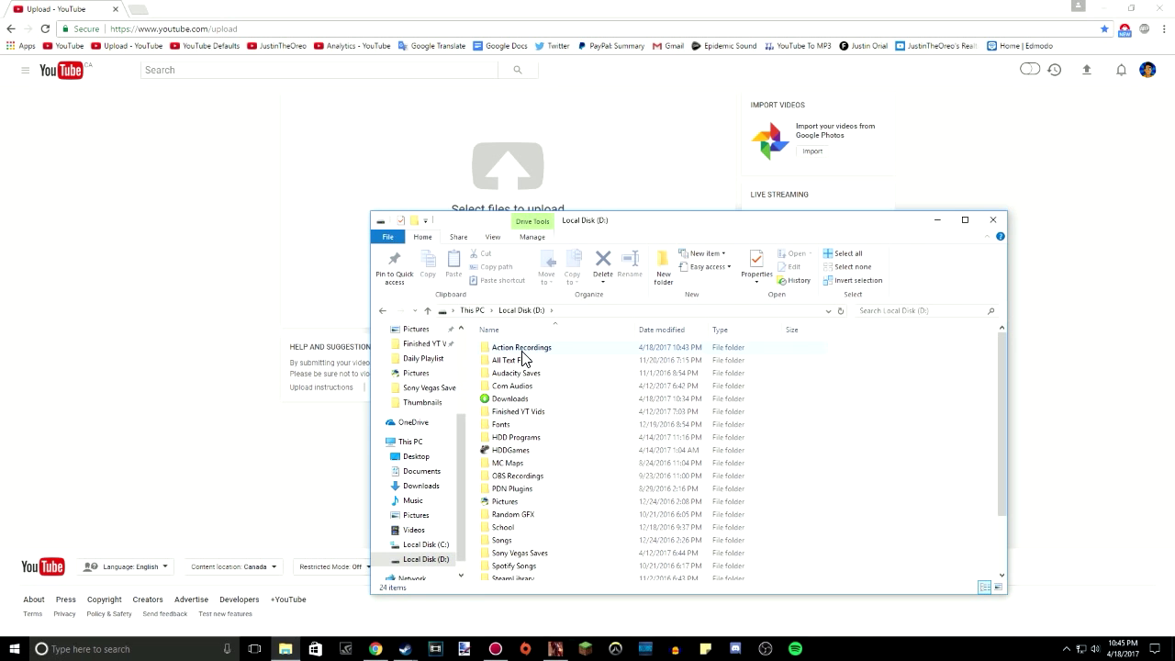
pyautogui.doubleClick(521, 350)
pyautogui.scroll(-3, 527, 514)
pyautogui.click(508, 450)
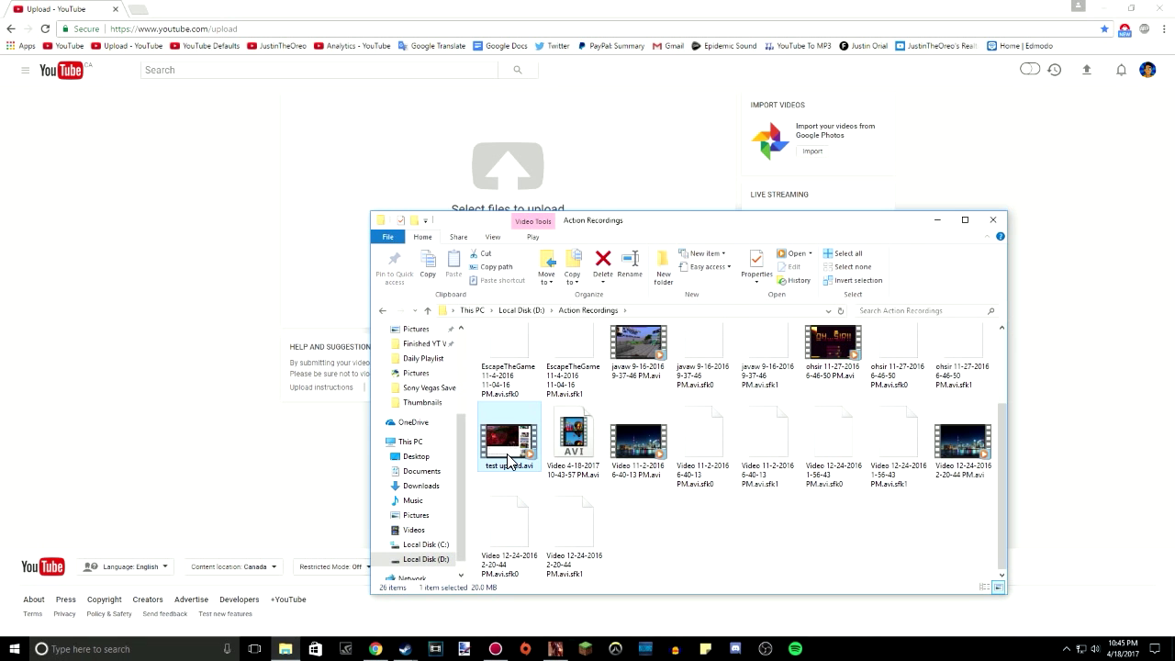
pyautogui.moveTo(595, 228); pyautogui.dragTo(625, 259)
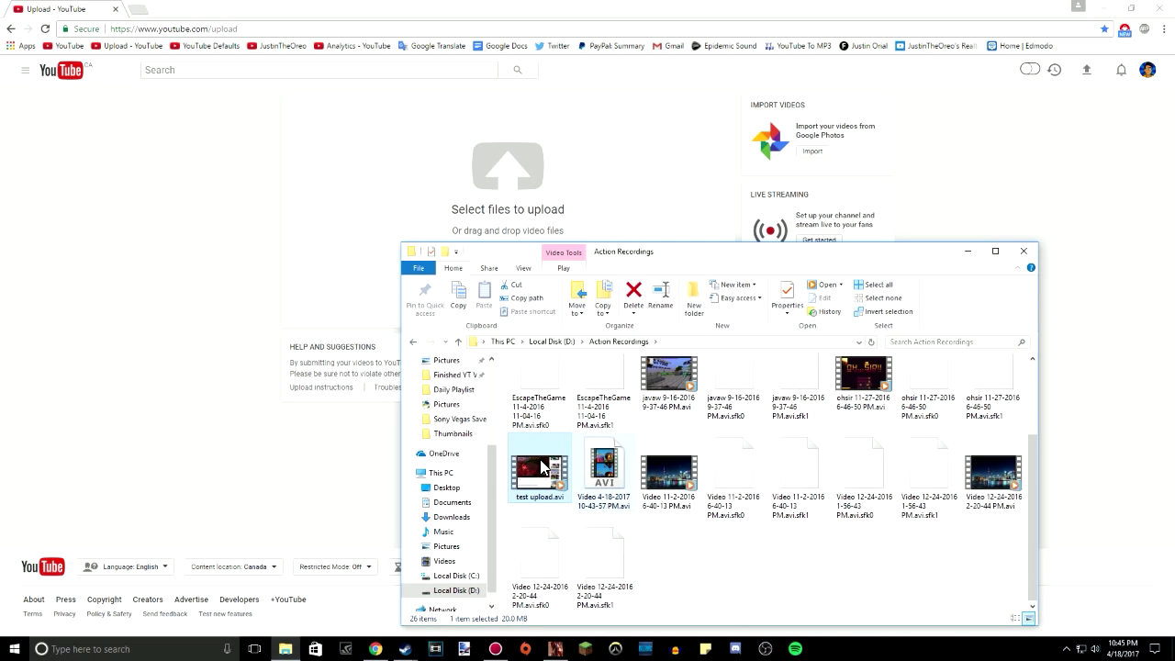
pyautogui.moveTo(508, 442)
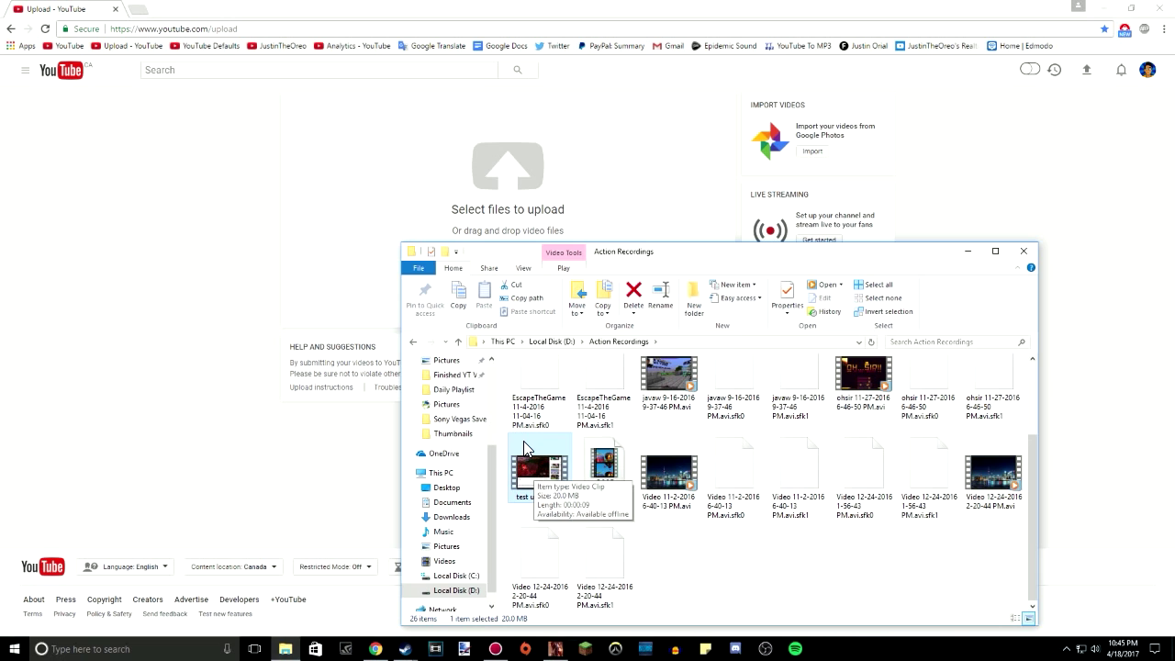
pyautogui.moveTo(638, 260); pyautogui.dragTo(666, 281)
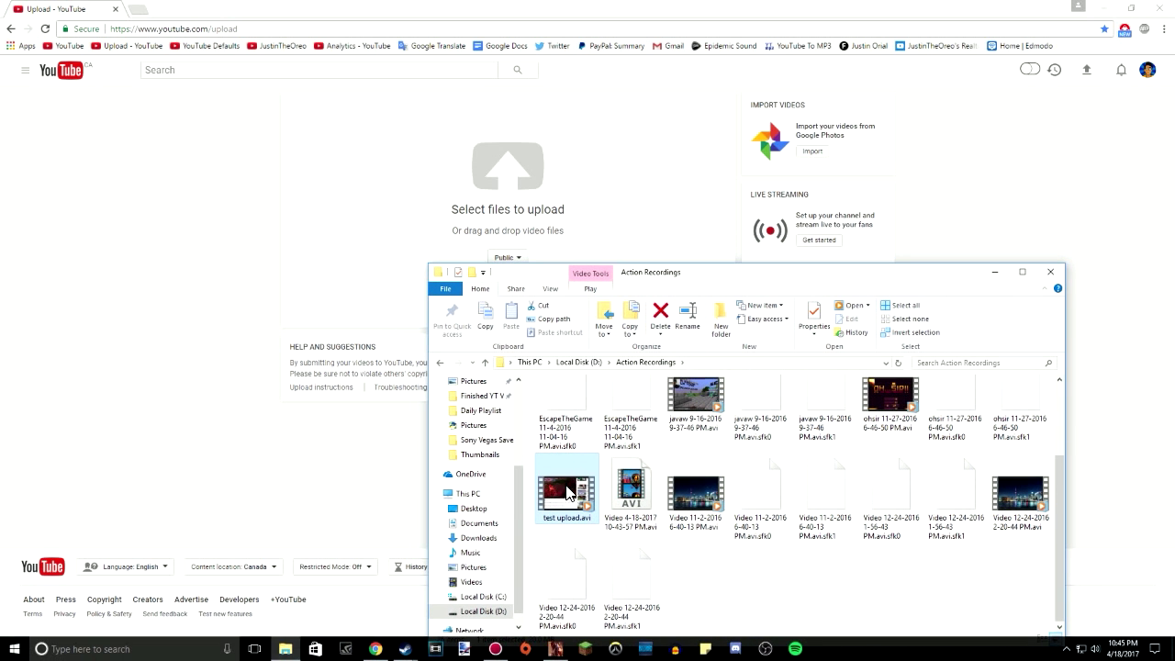
# Step: Drop test upload.avi from Explorer onto YouTube's 'Select files to upload' area
pyautogui.moveTo(569, 491)
pyautogui.mouseDown()
pyautogui.moveTo(566, 509)
pyautogui.moveTo(500, 223)
pyautogui.mouseUp()
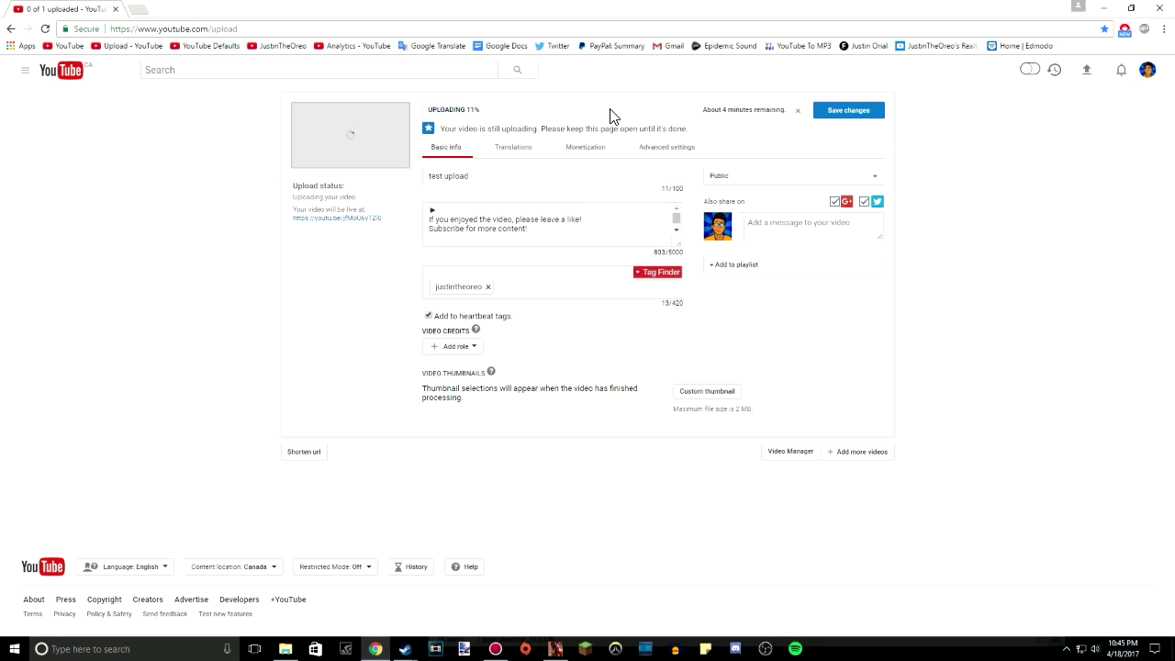
# Step: Cancel the test upload.avi upload and bring the Action Recordings window back over YouTube
pyautogui.click(798, 112)
pyautogui.click(645, 360)
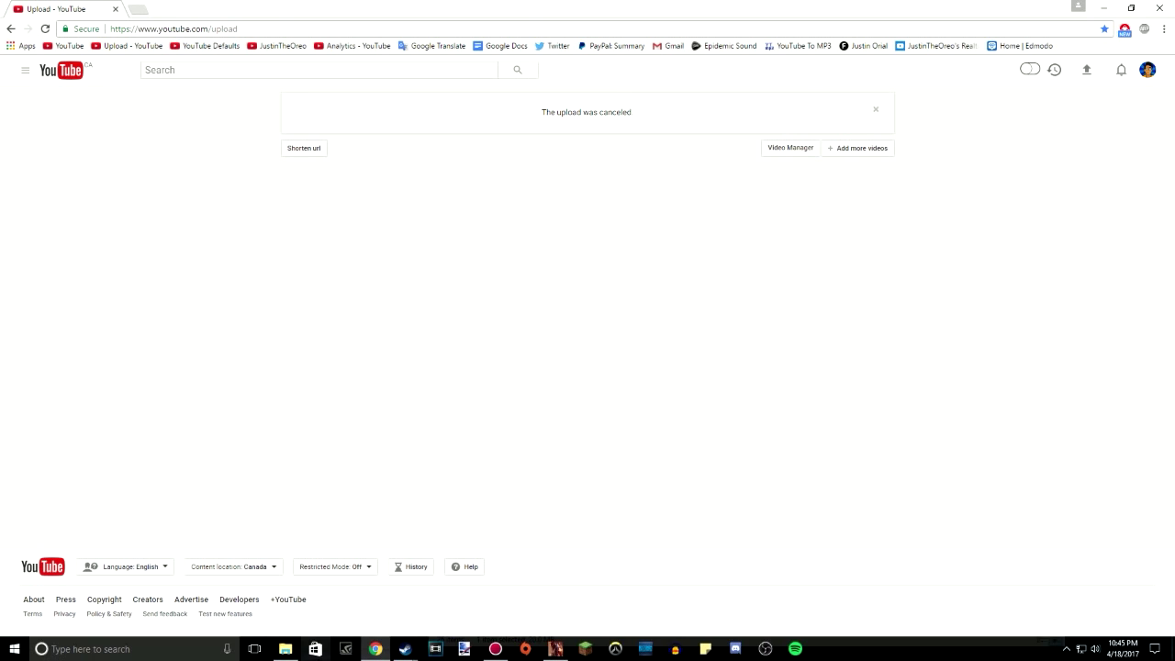
pyautogui.click(286, 649)
pyautogui.moveTo(650, 275); pyautogui.dragTo(647, 302)
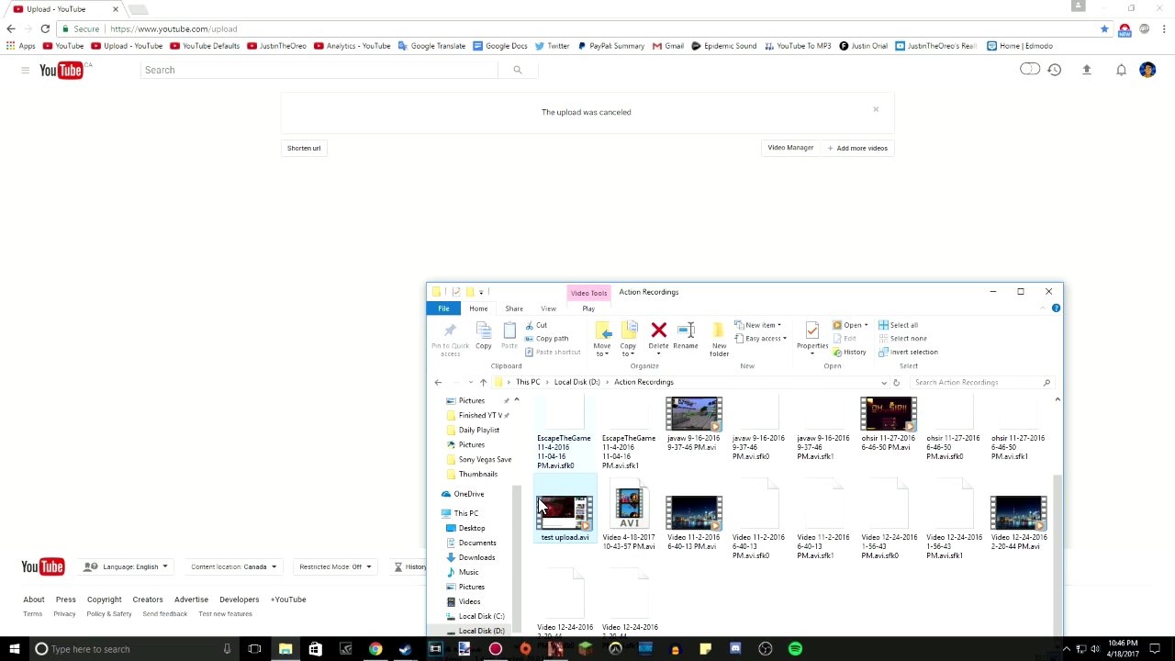
pyautogui.moveTo(563, 511)
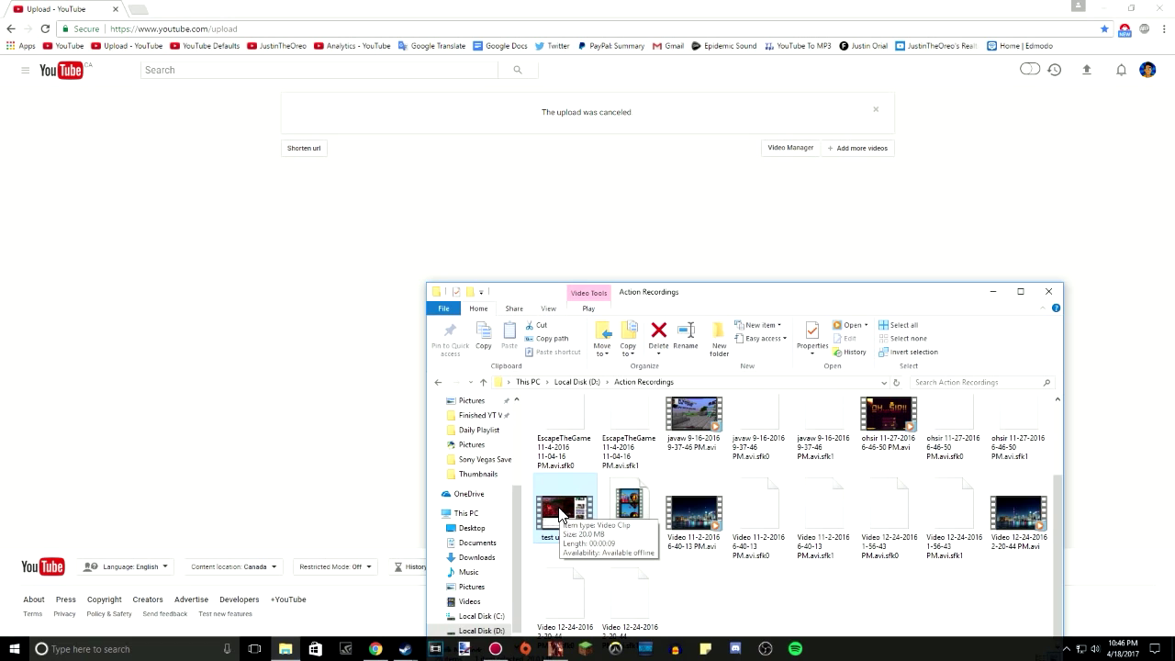
# Step: Drag test upload.avi onto the YouTube upload page again to resume the upload
pyautogui.moveTo(586, 511)
pyautogui.mouseDown()
pyautogui.moveTo(488, 435)
pyautogui.moveTo(569, 519)
pyautogui.mouseUp()
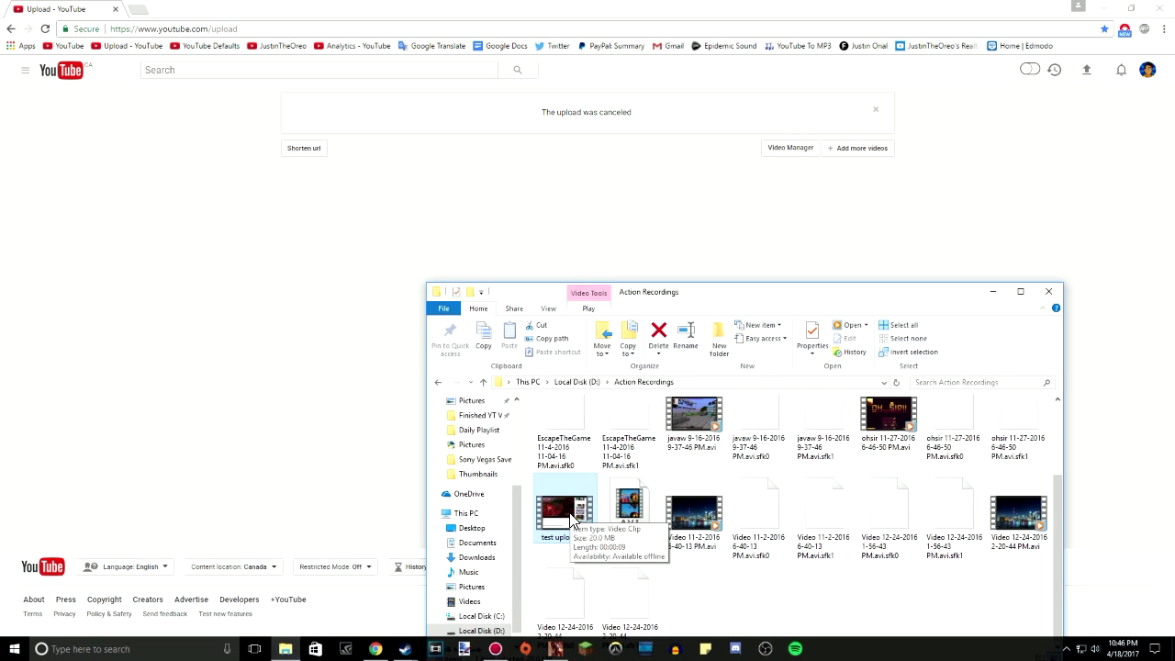
pyautogui.moveTo(569, 502); pyautogui.dragTo(555, 136)
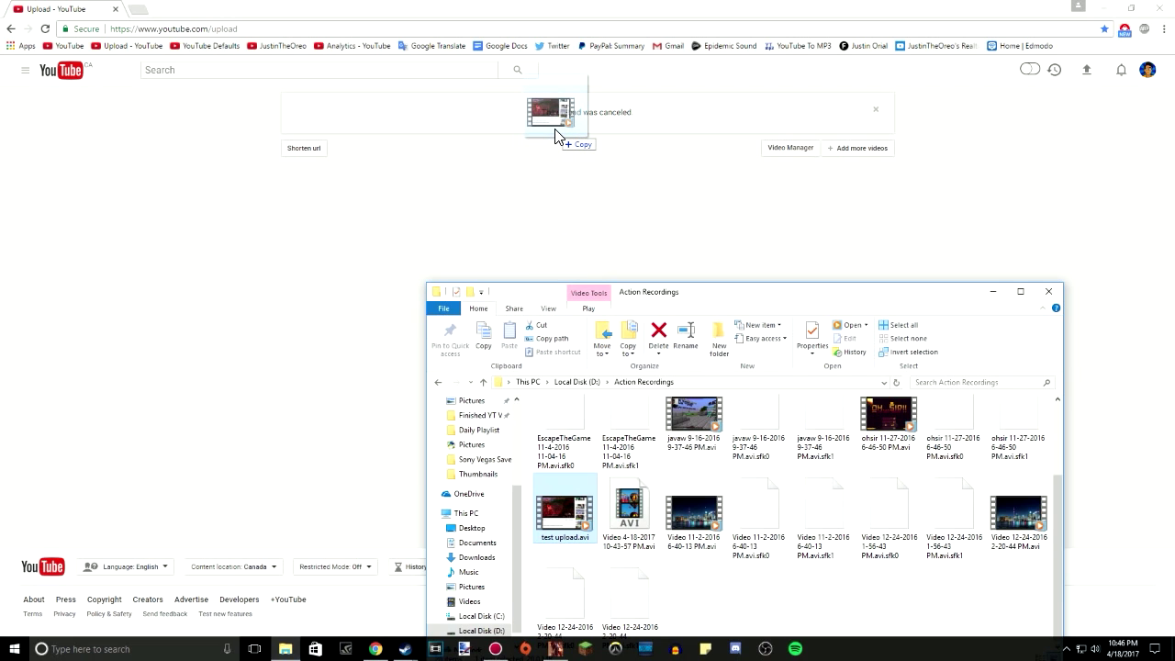
pyautogui.moveTo(556, 135)
pyautogui.mouseDown()
pyautogui.moveTo(546, 131)
pyautogui.moveTo(555, 134)
pyautogui.mouseUp()
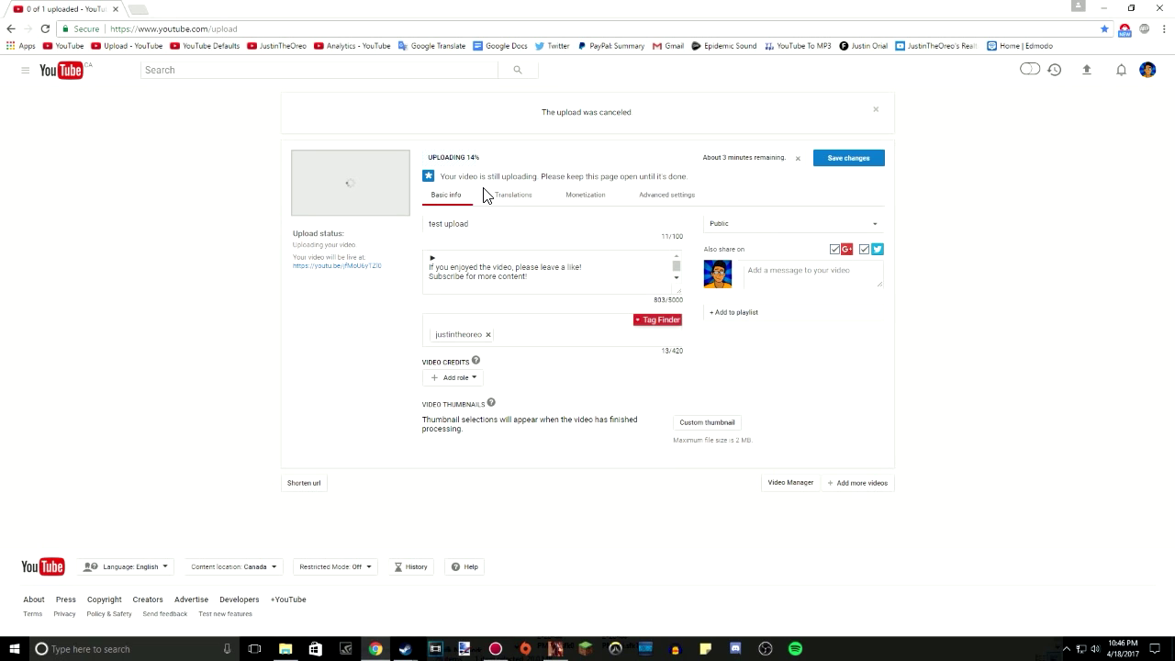
# Step: Cancel the resumed upload, then drop test upload.avi from Action Recordings onto the page again
pyautogui.click(801, 160)
pyautogui.click(637, 358)
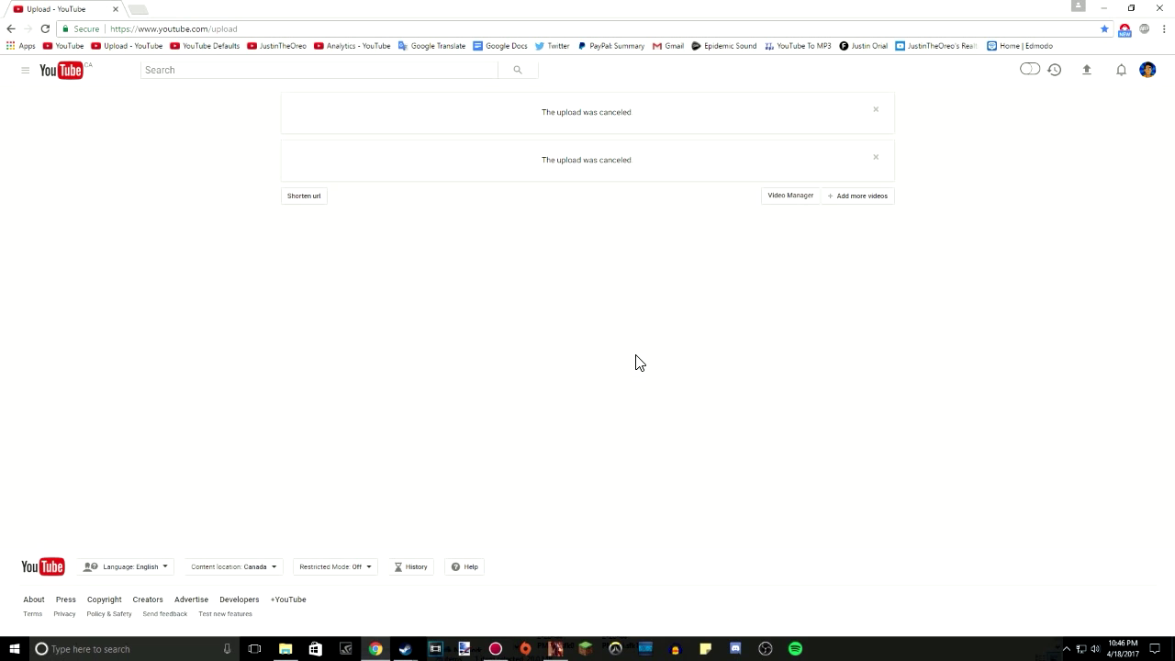
pyautogui.click(286, 649)
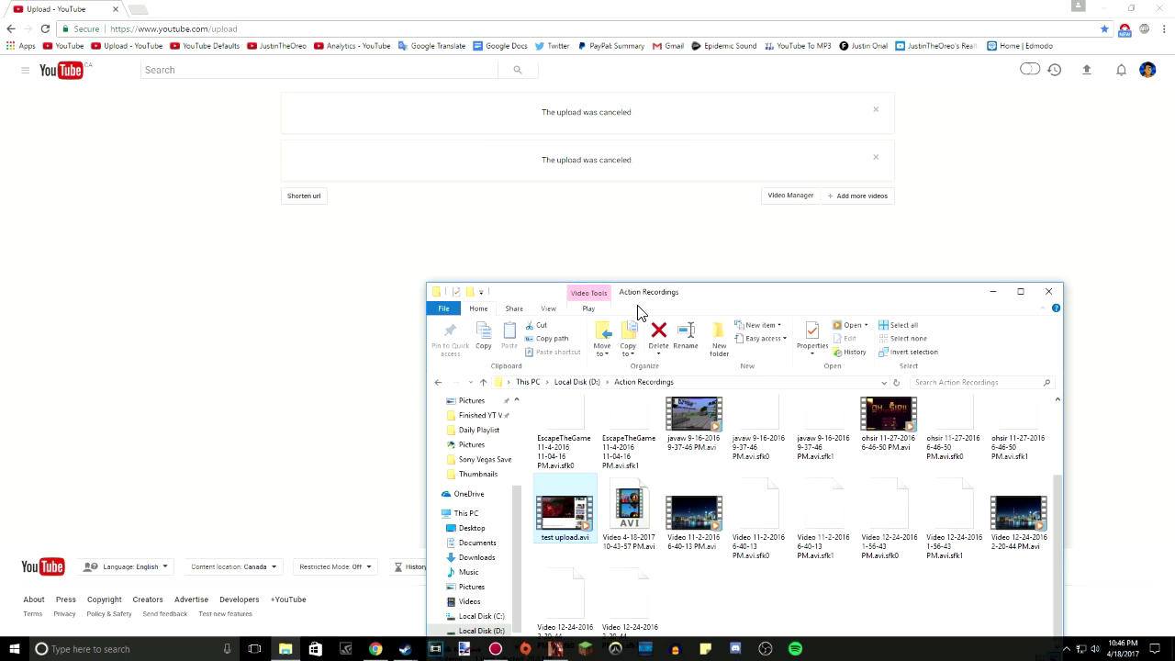
pyautogui.moveTo(637, 305); pyautogui.dragTo(741, 280)
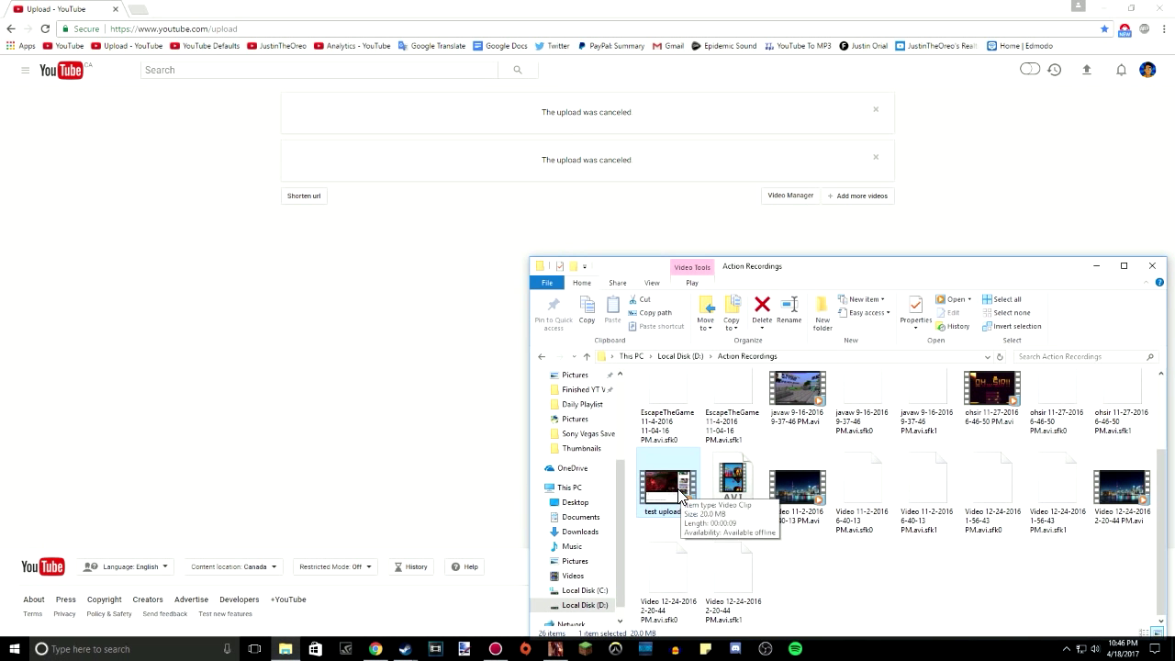
pyautogui.moveTo(681, 494); pyautogui.dragTo(574, 157)
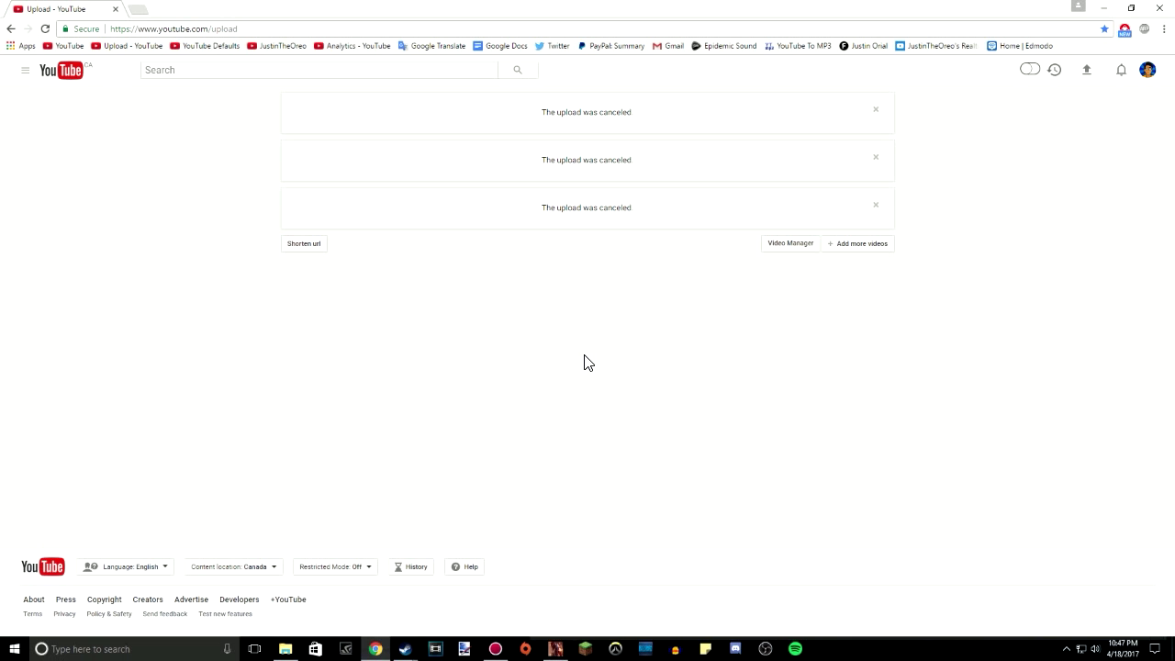
pyautogui.click(285, 648)
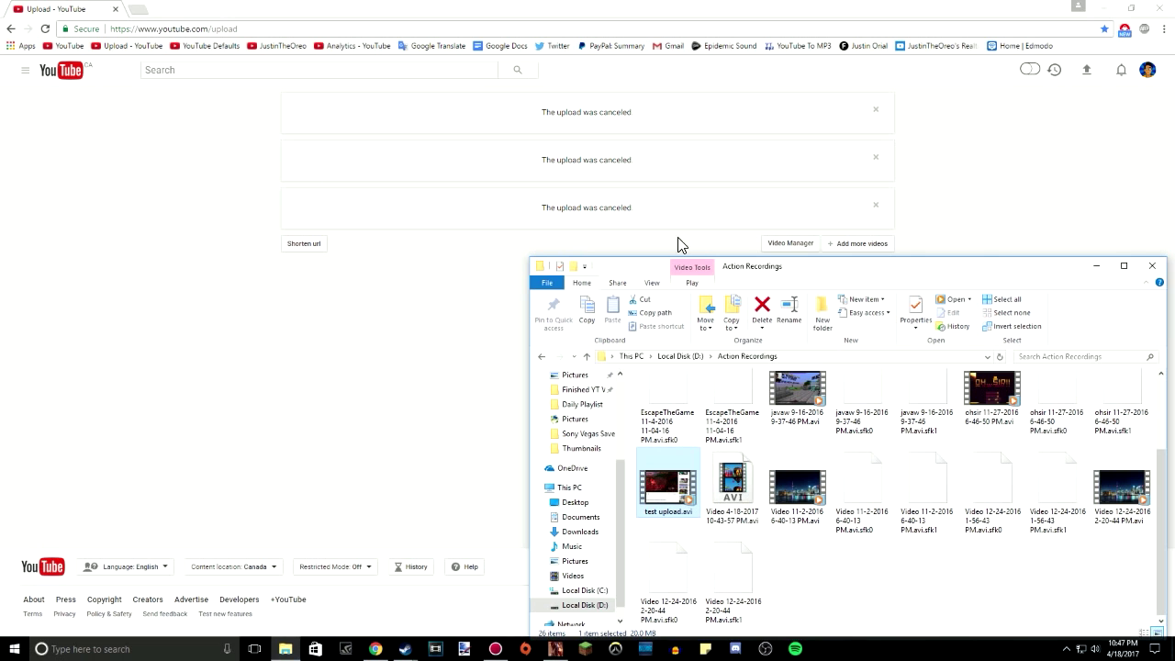
pyautogui.moveTo(976, 268); pyautogui.dragTo(776, 260)
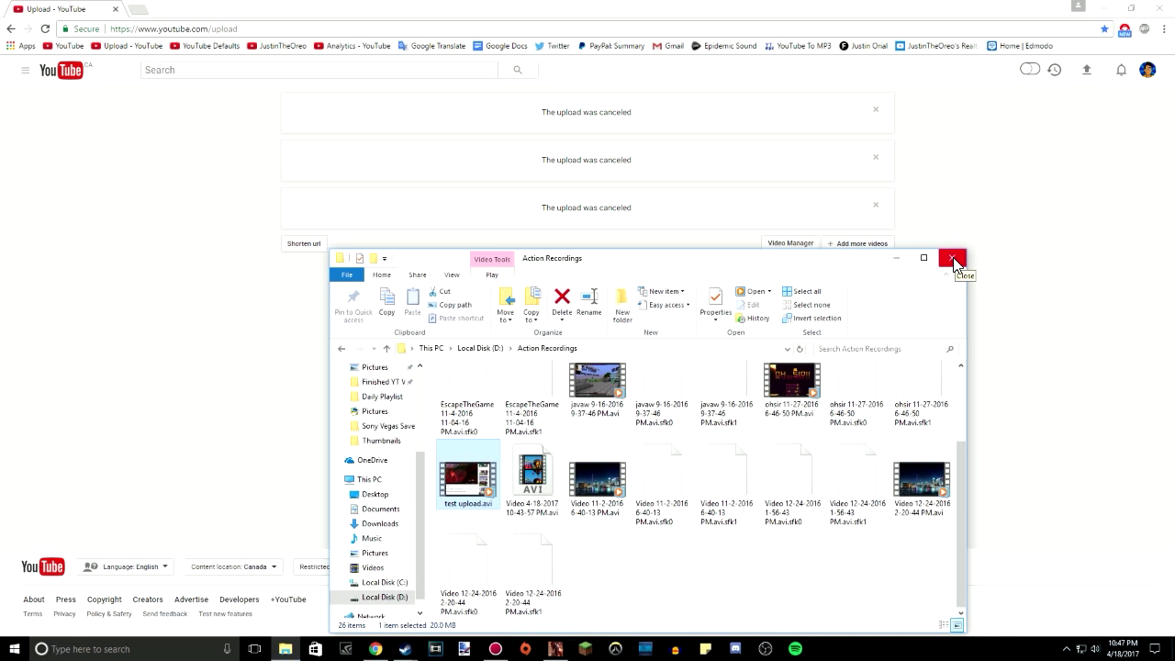
pyautogui.click(953, 264)
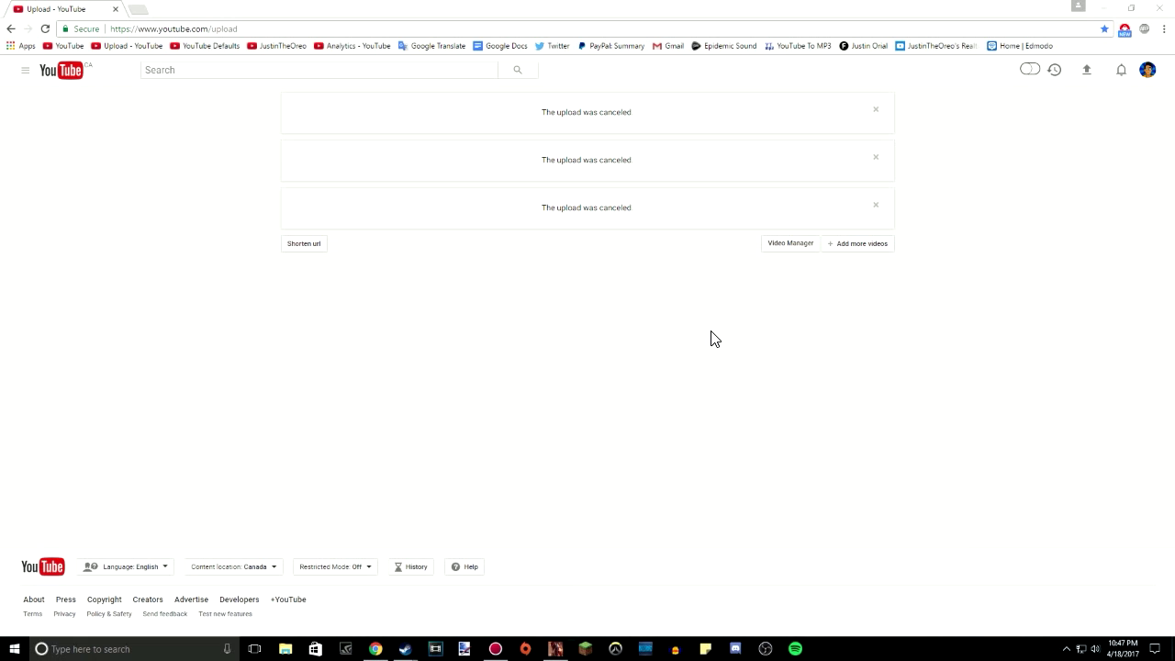